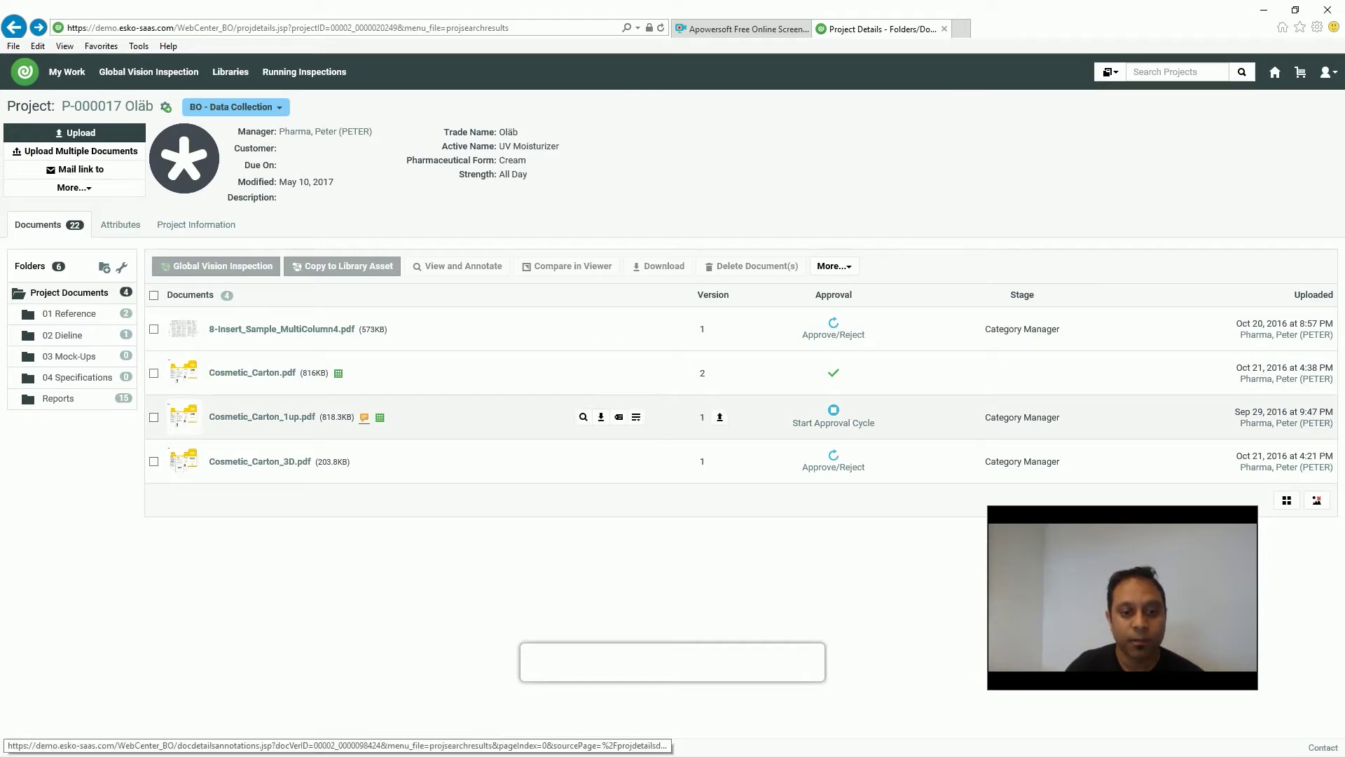
# Step: Open Cosmetic_Carton_1up.pdf in the viewer and filter annotations to the EAN 13 barcode result
pyautogui.click(585, 417)
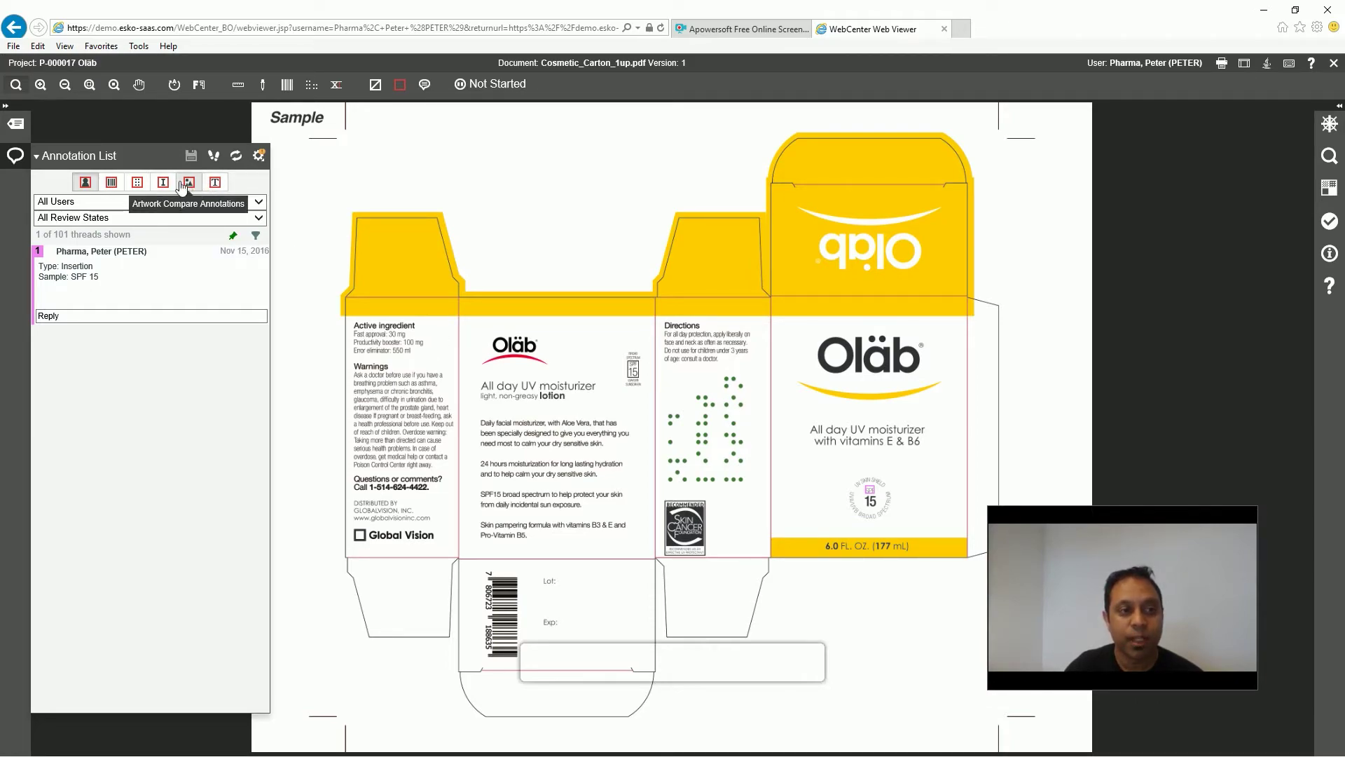
pyautogui.click(113, 182)
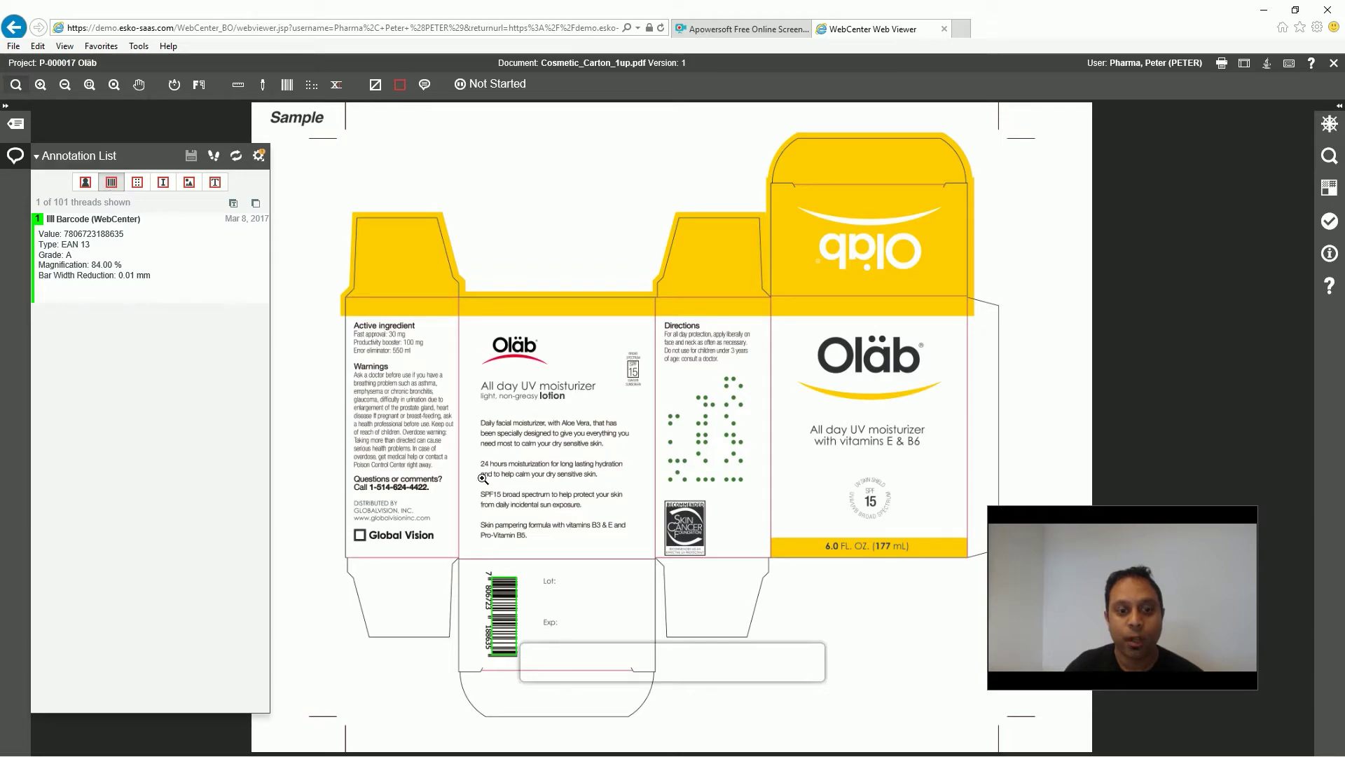
pyautogui.moveTo(148, 247)
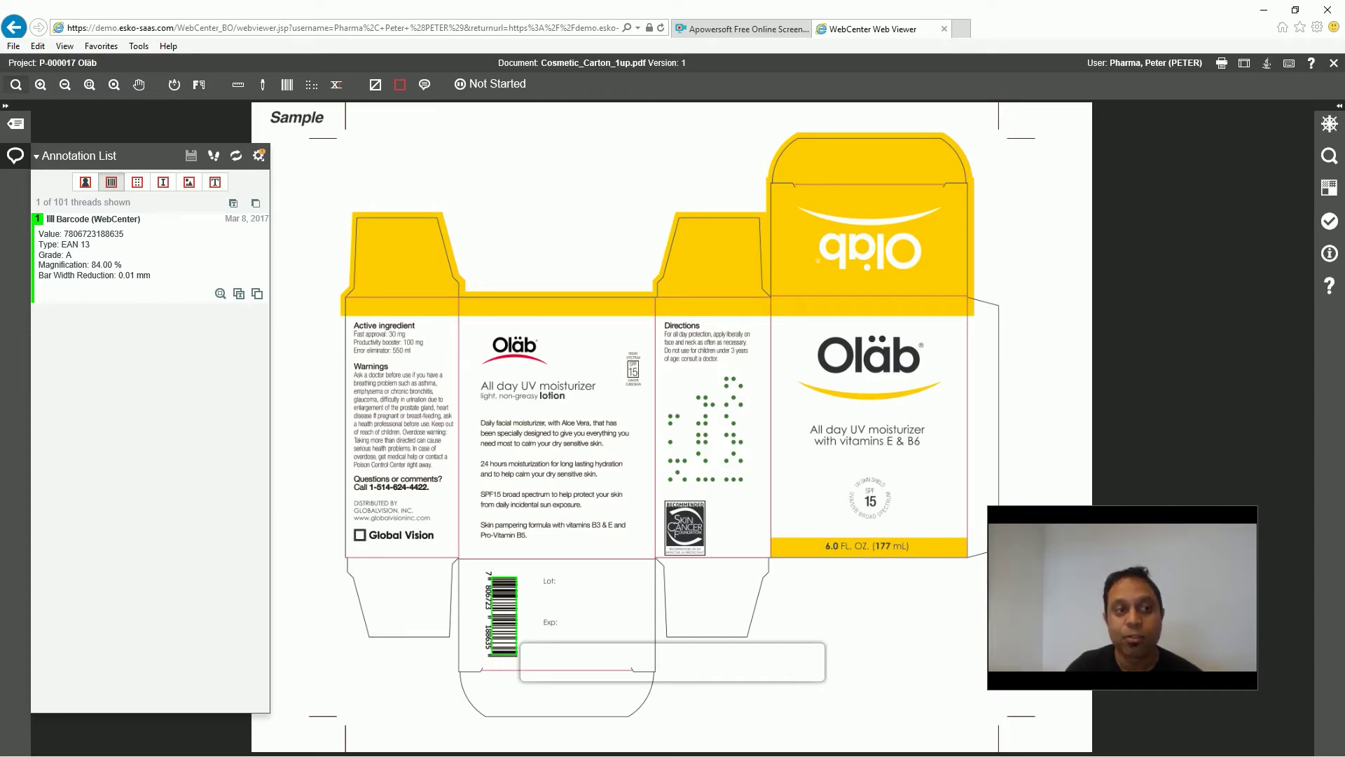
# Step: Filter to the 13 Artwork Compare differences and isolate thread 1 at 'lotion'
pyautogui.click(194, 185)
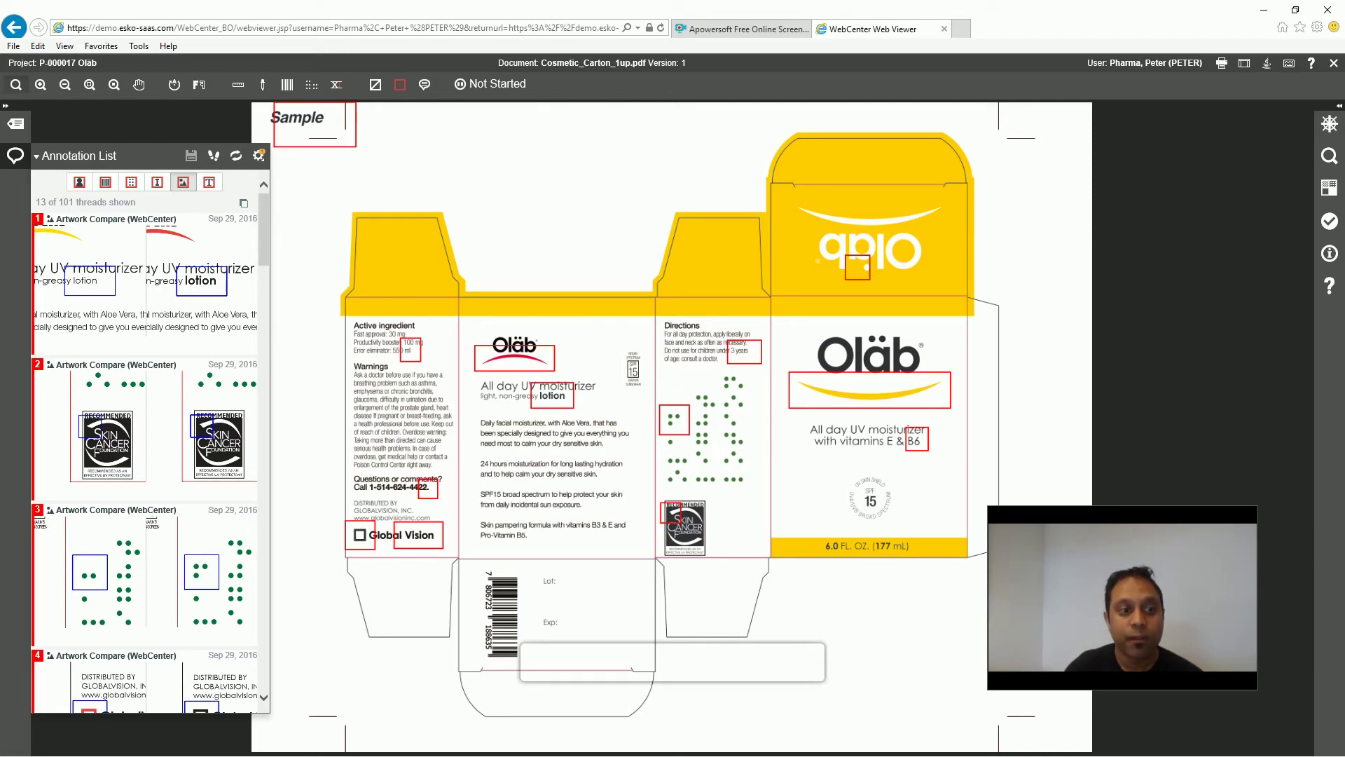
pyautogui.moveTo(145, 282)
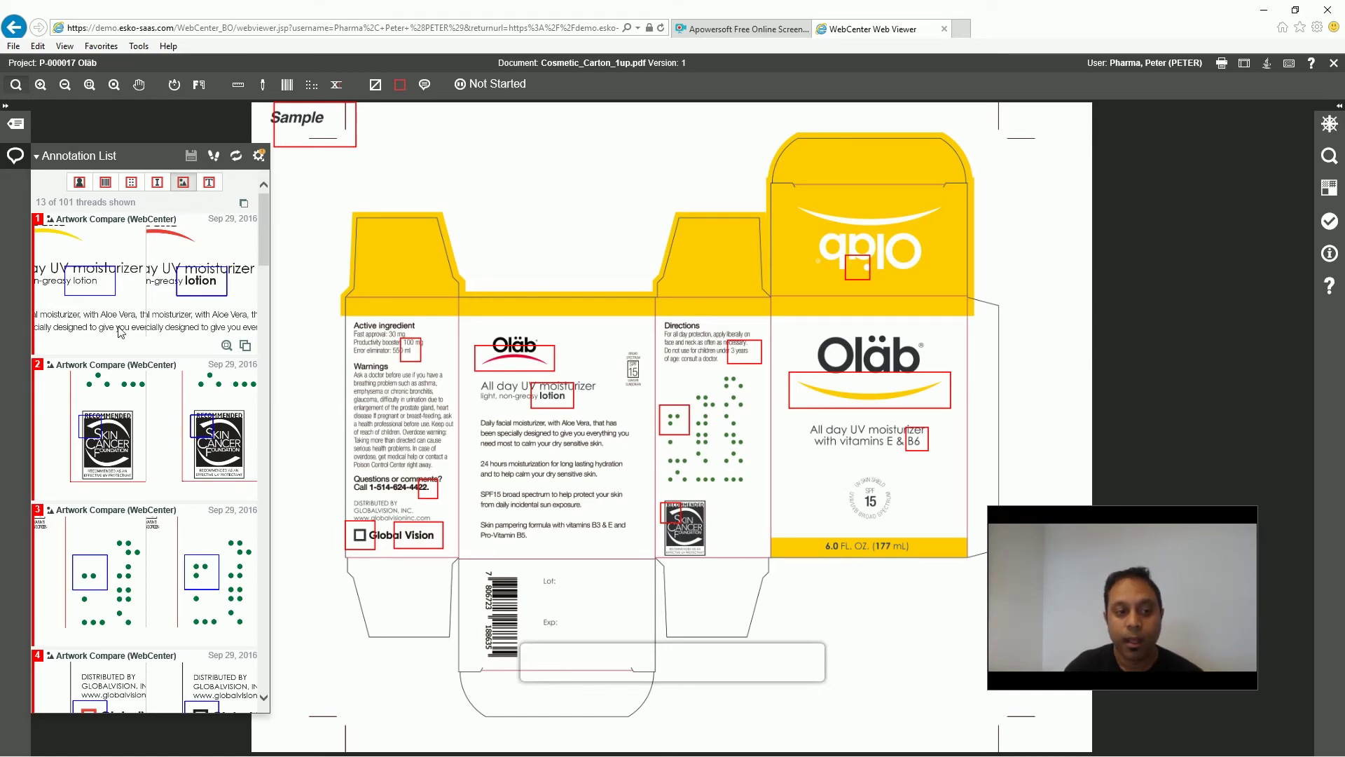
pyautogui.click(184, 312)
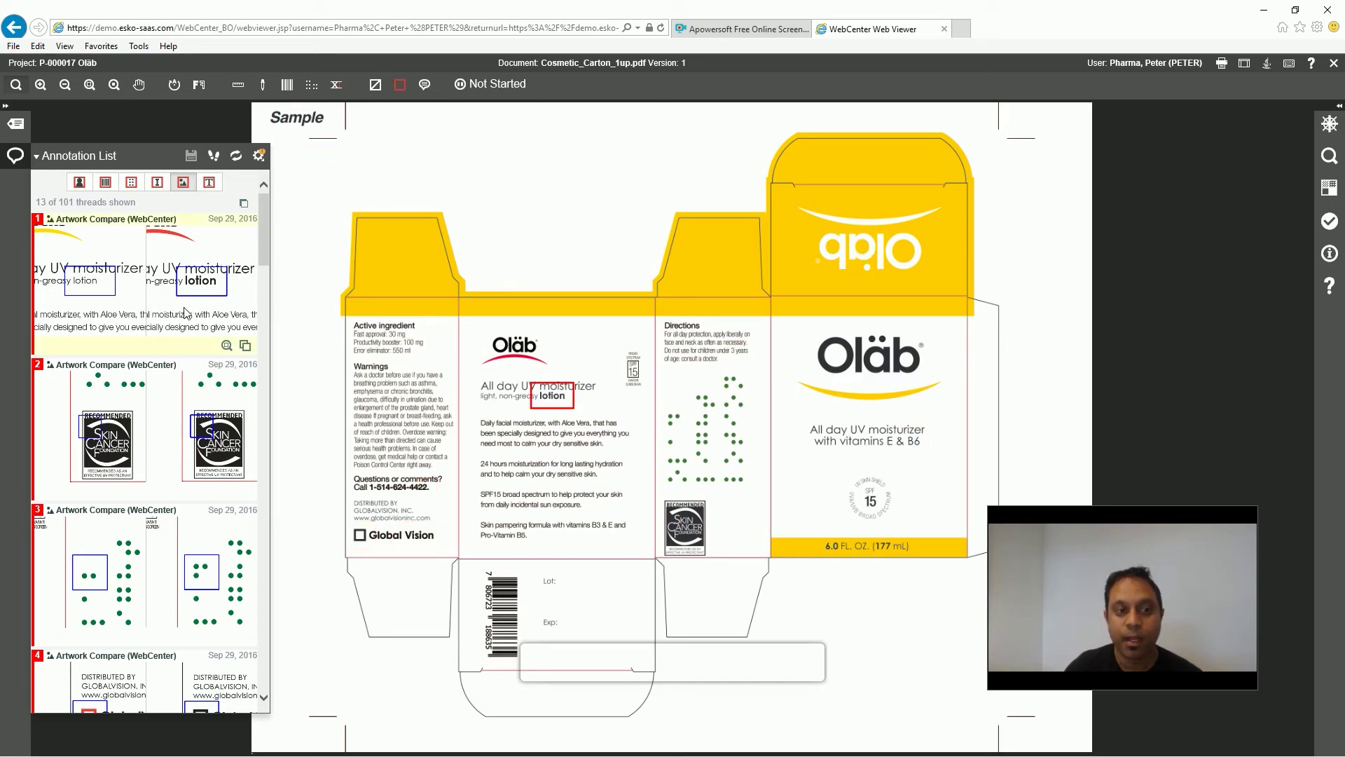
# Step: Create a blank user annotation at the 'lotion' difference from thread 1
pyautogui.click(246, 347)
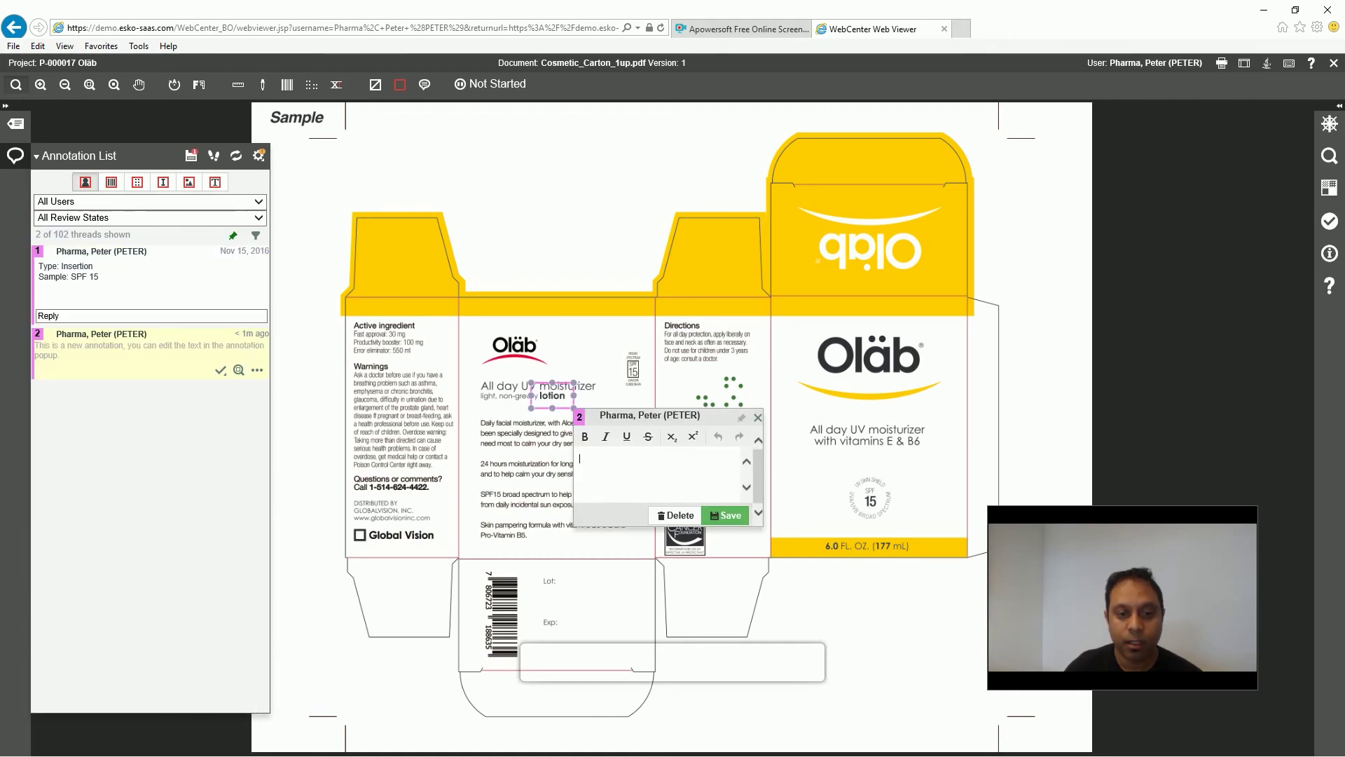